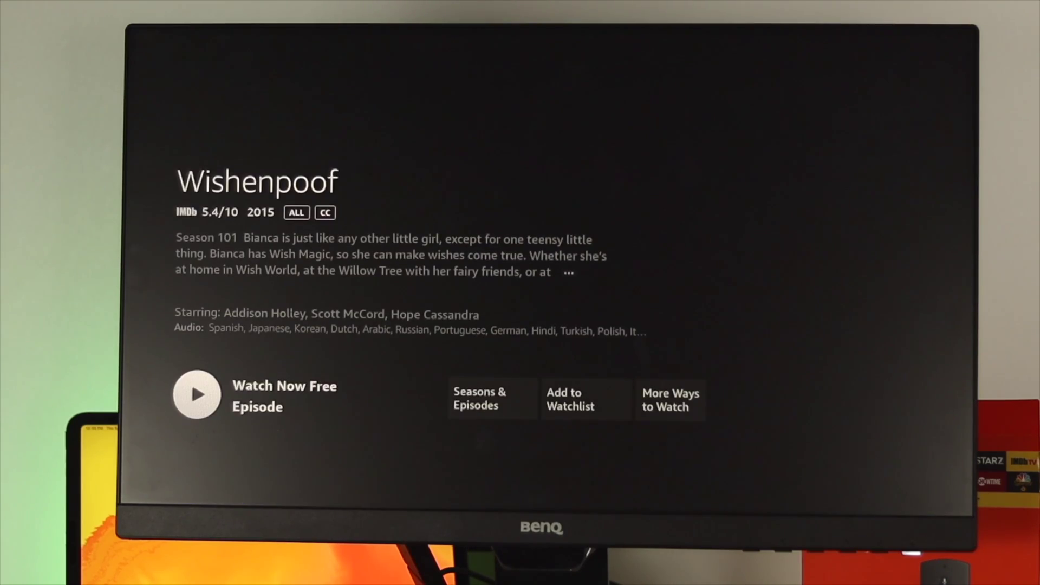
- Start the free Wishenpoof episode, then browse the Customers Also Watched recommendations
key(Return)
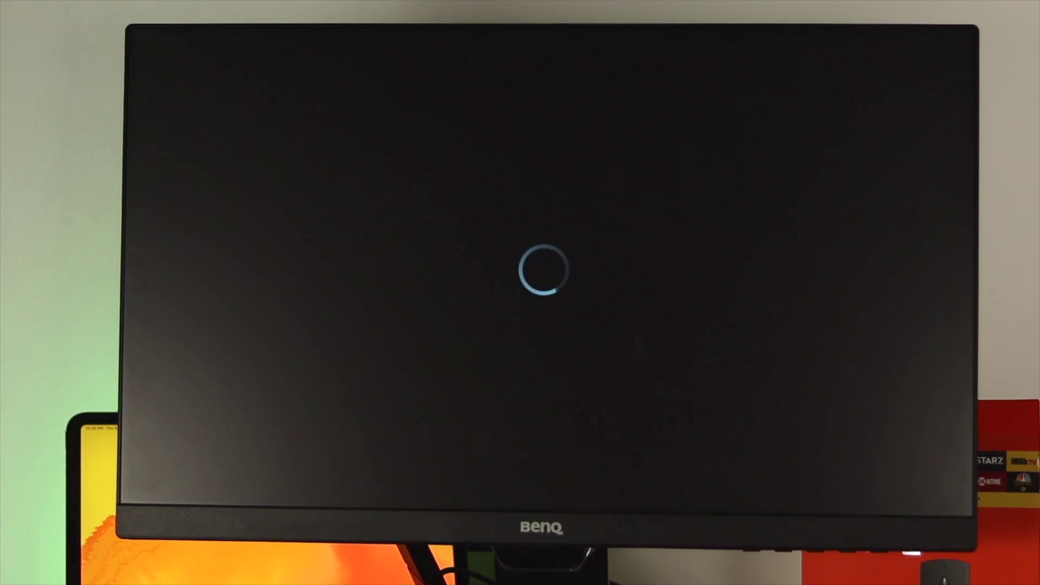
key(Escape)
key(Down)
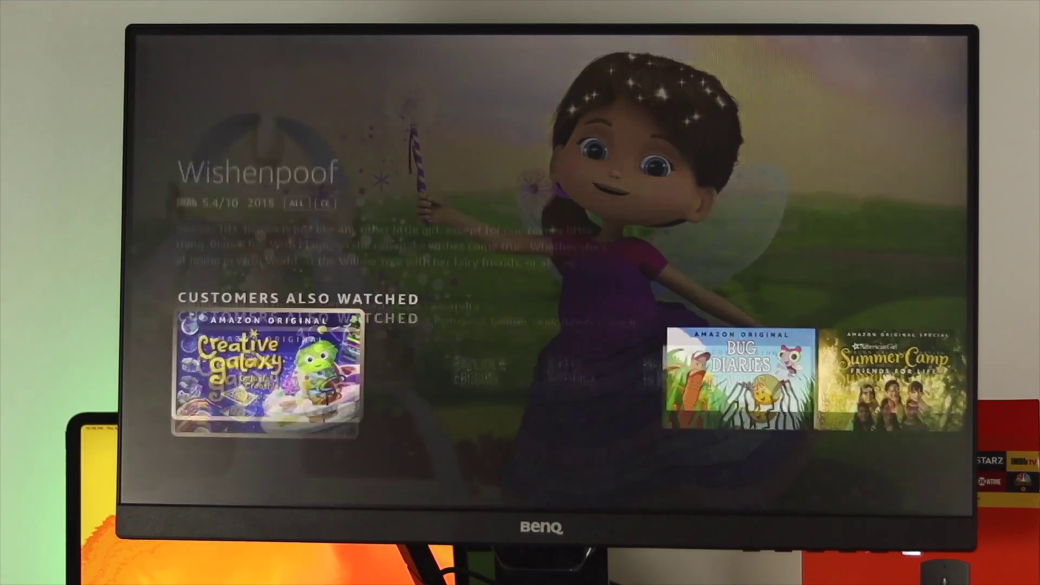
key(Up)
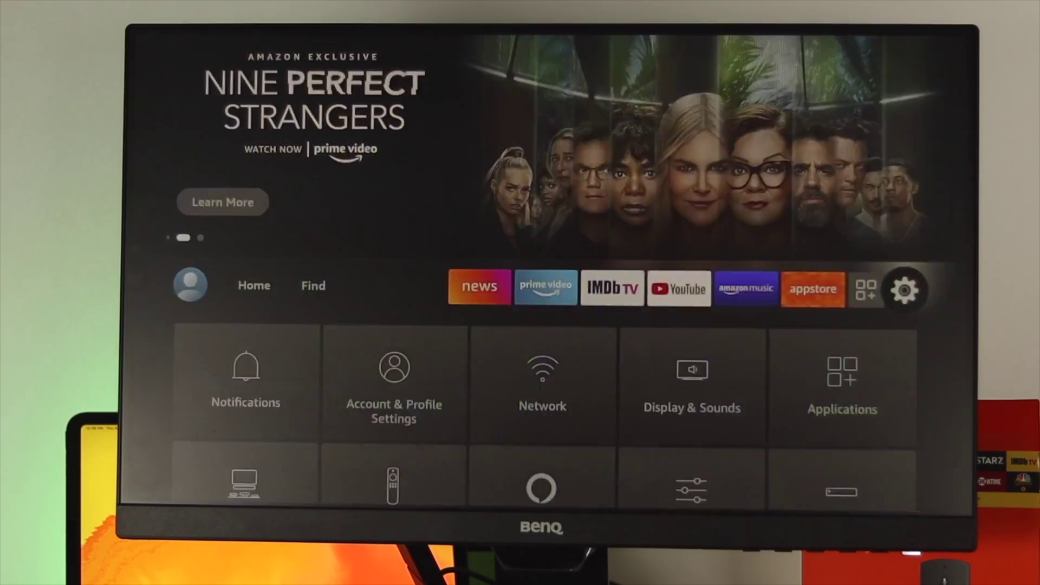
- Preview Network settings and the Fix369 connection status
key(Down)
key(Right)
key(Right)
key(Return)
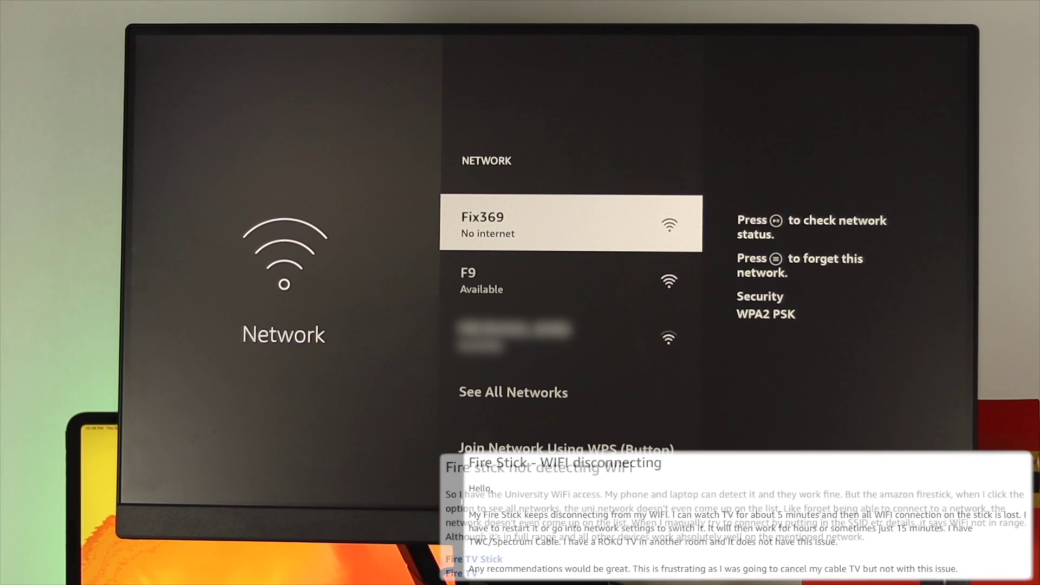
key(space)
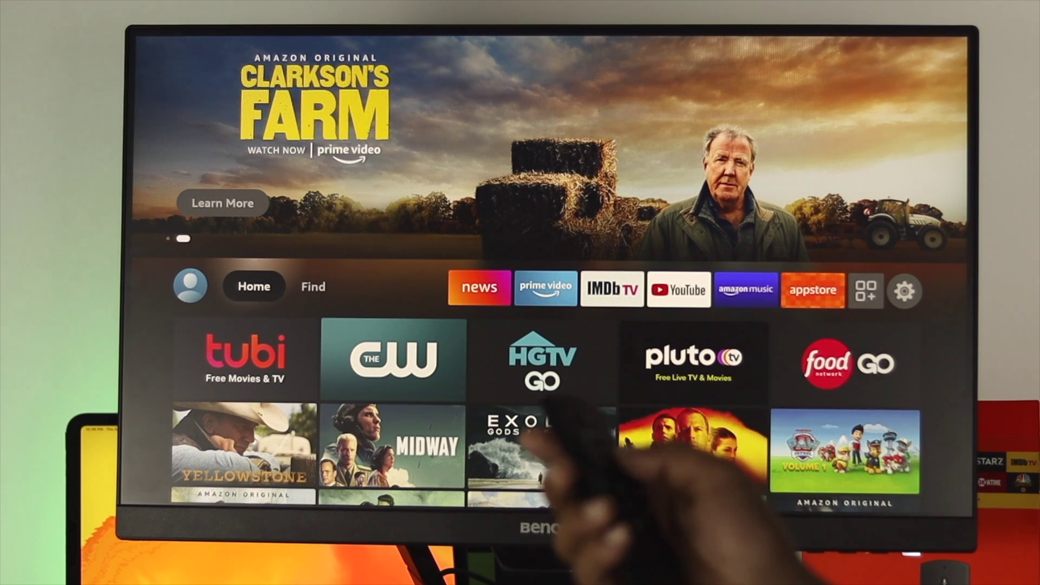
key(Right)
- Go to the settings gear on the top bar and open Network settings
key(Right)
key(Right)
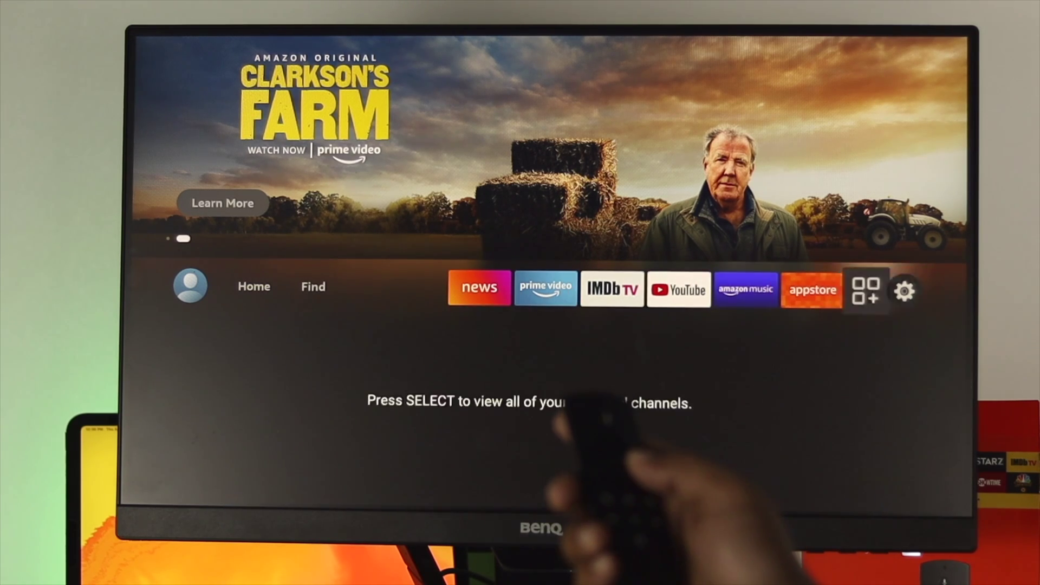
key(Right)
key(Down)
key(Right)
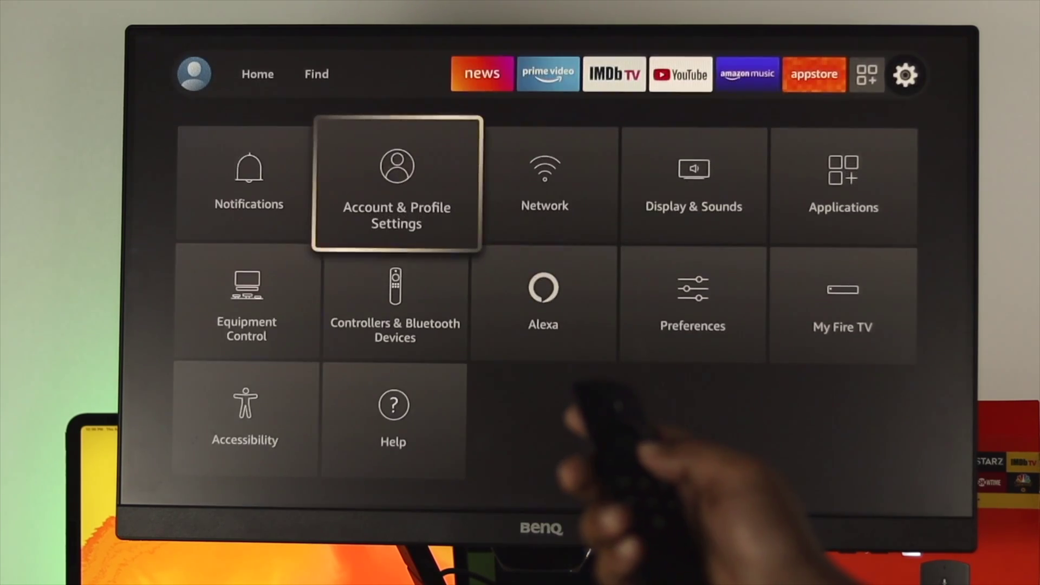
key(Right)
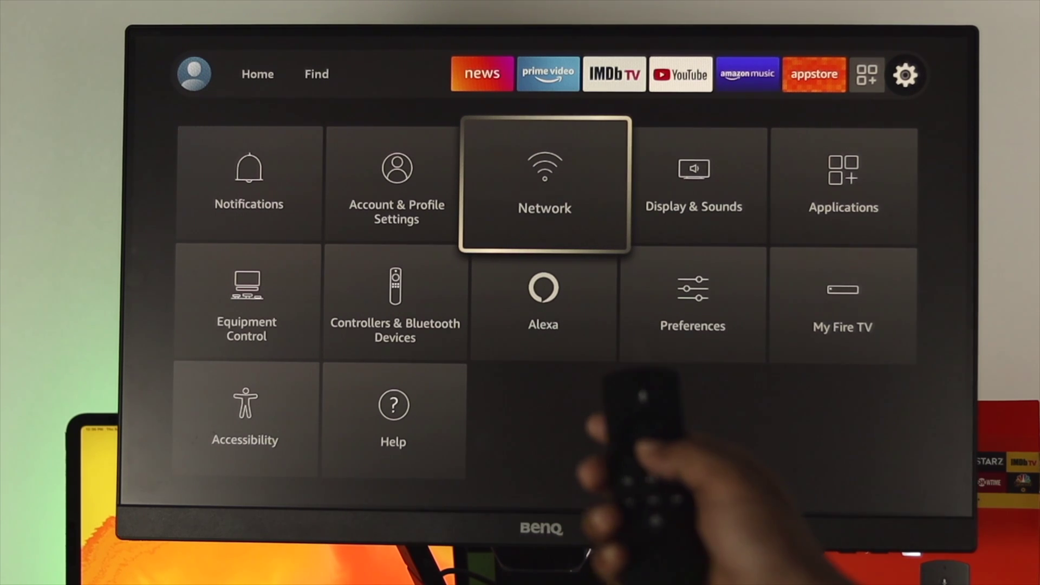
key(Return)
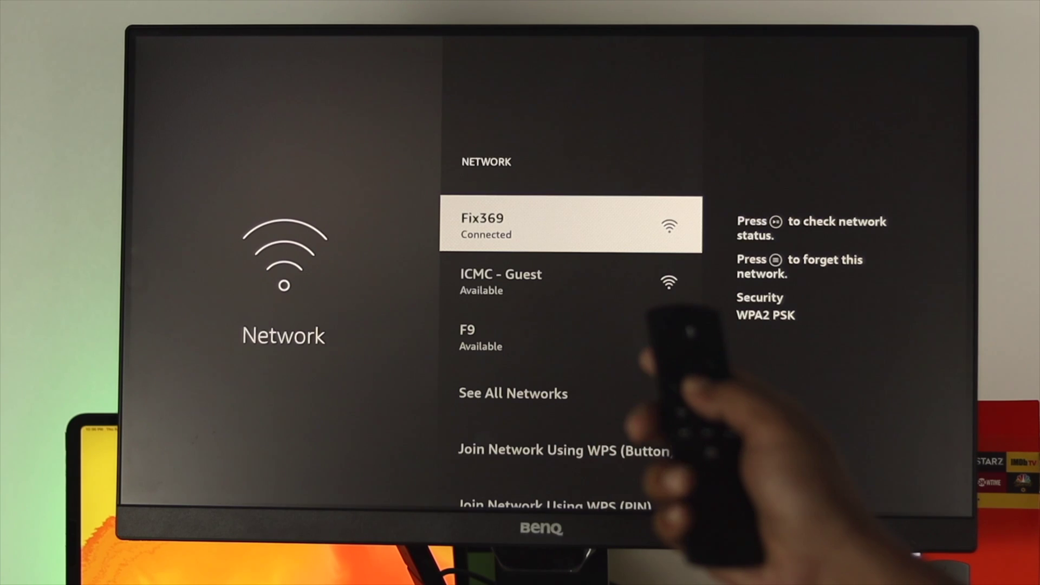
- Reboot the Fire TV Stick Lite from Basic Wi-Fi Troubleshooting Tips
key(Down)
key(Down)
key(Down)
key(Down)
key(Down)
key(Down)
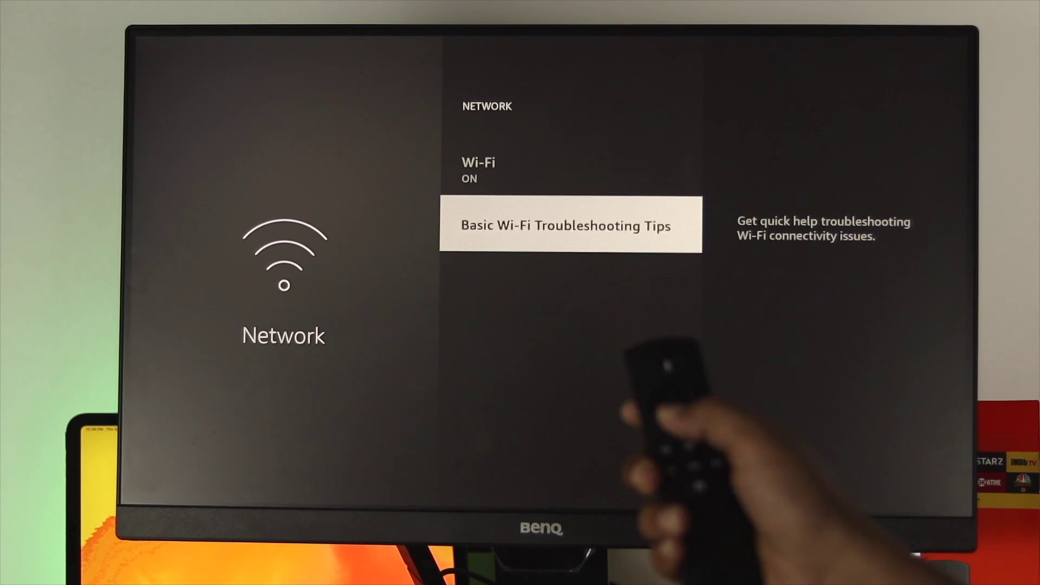
key(Return)
key(Left)
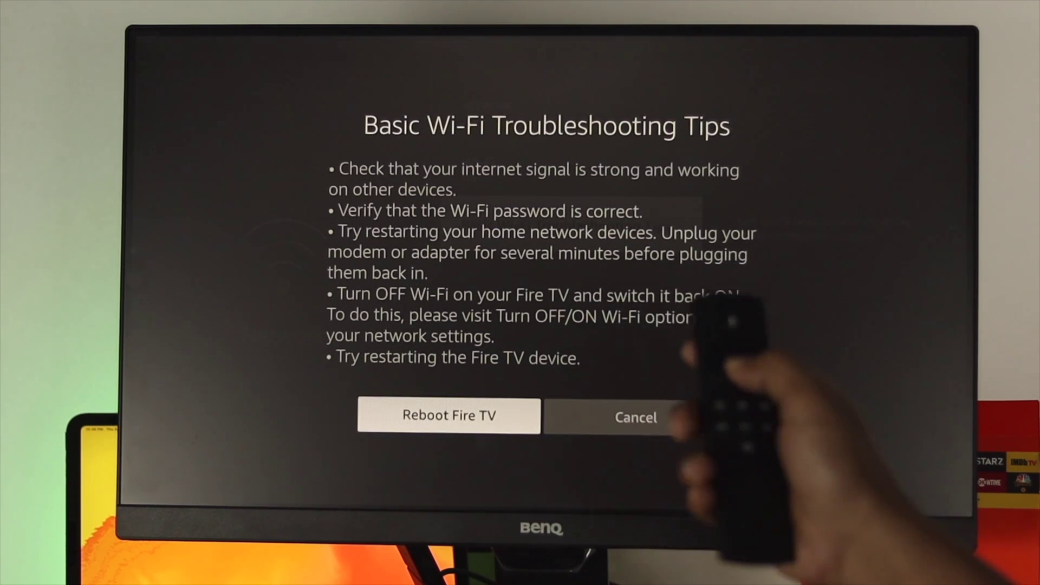
key(Return)
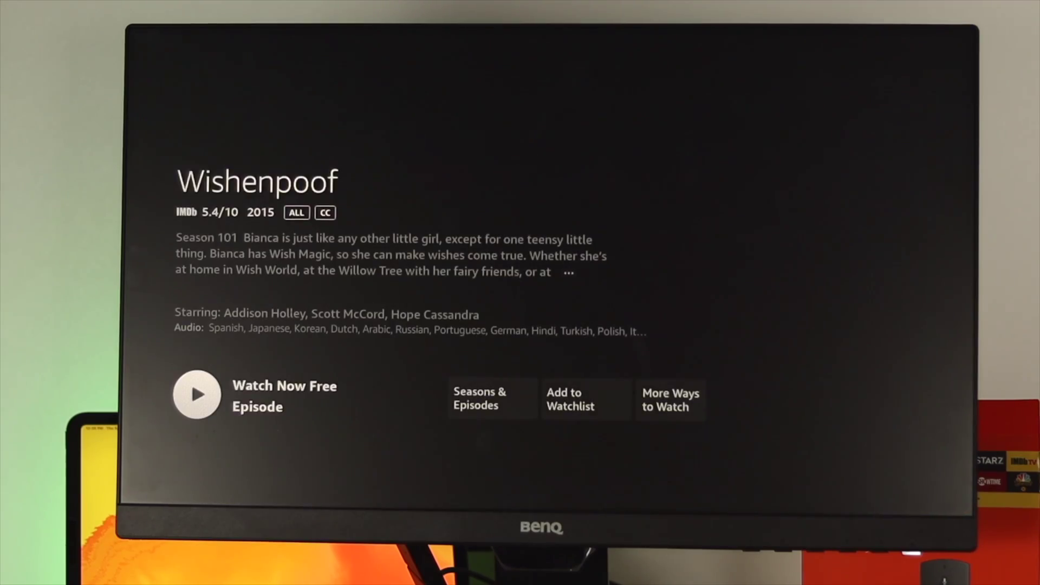
- Start the free Wishenpoof episode, back out to Home, and browse Featured Apps
key(Return)
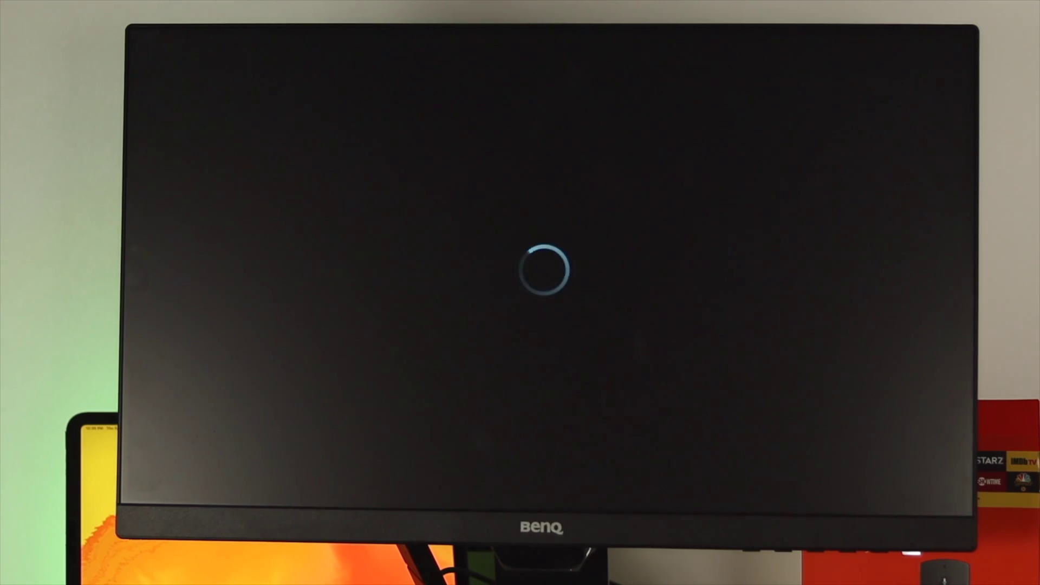
key(Escape)
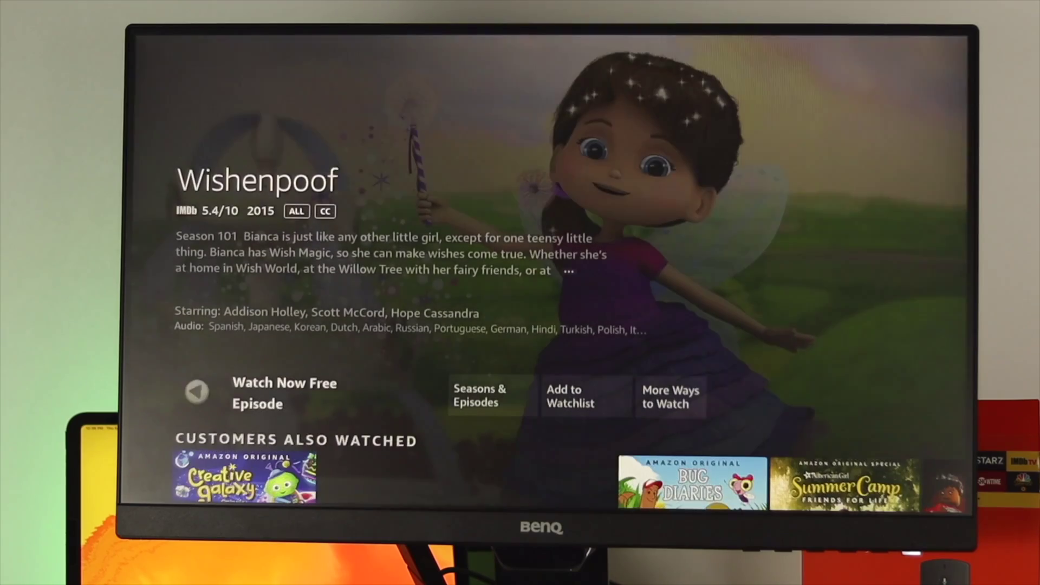
key(Escape)
key(Escape)
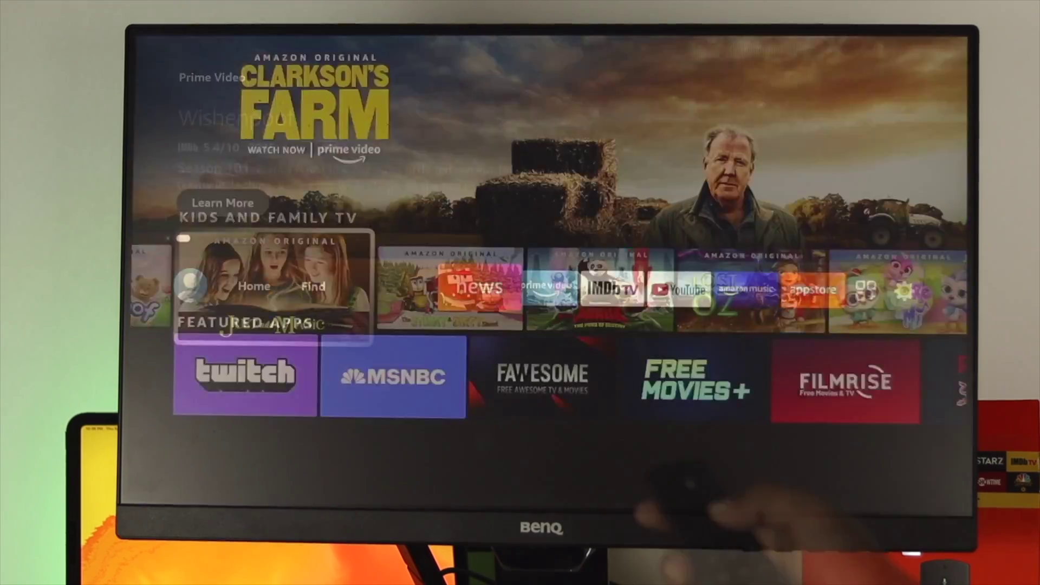
key(Up)
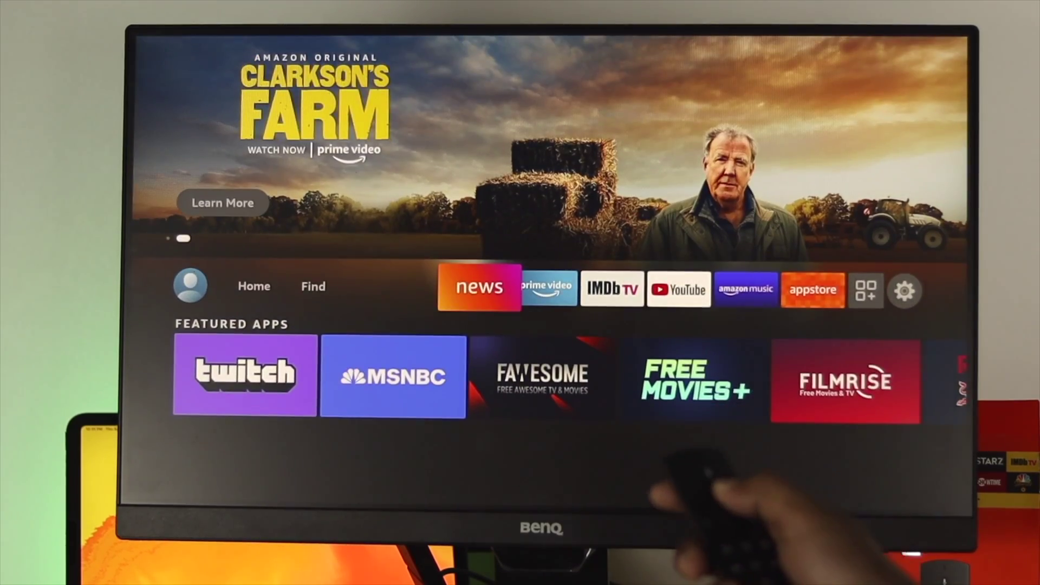
key(Down)
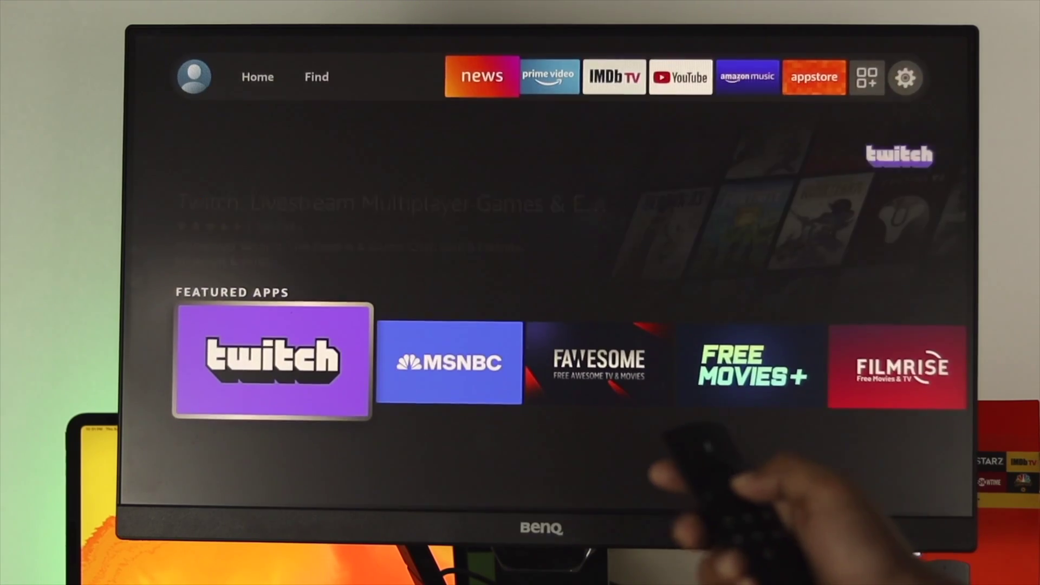
key(Up)
- Go to the settings gear and open Network settings
key(Right)
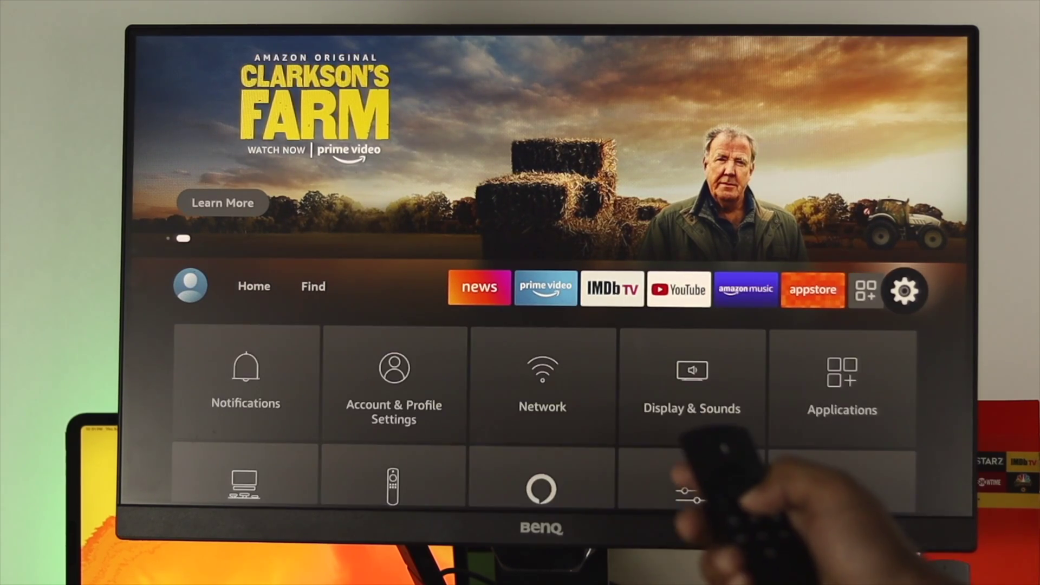
key(Down)
key(Right)
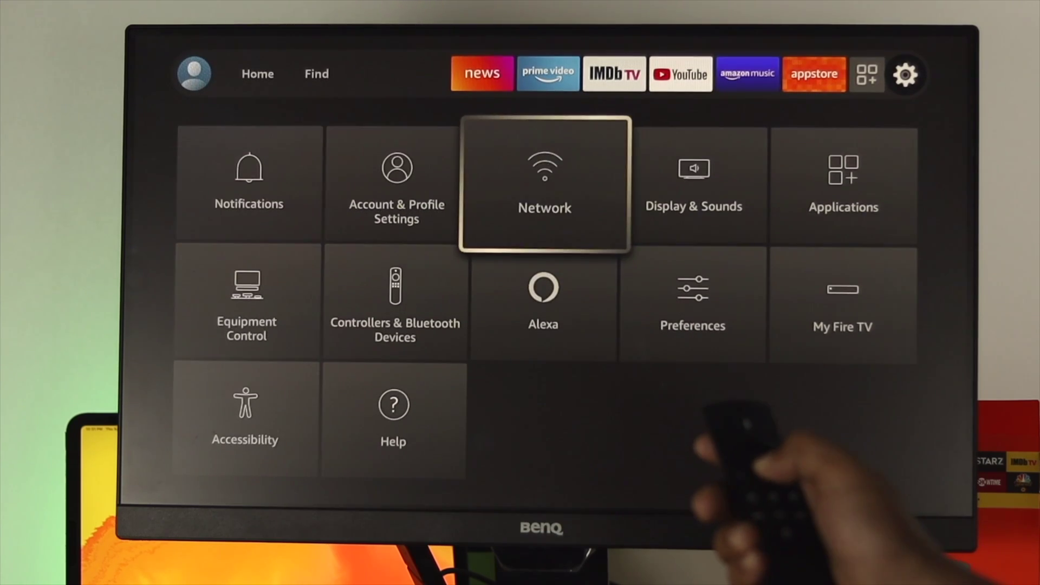
key(Return)
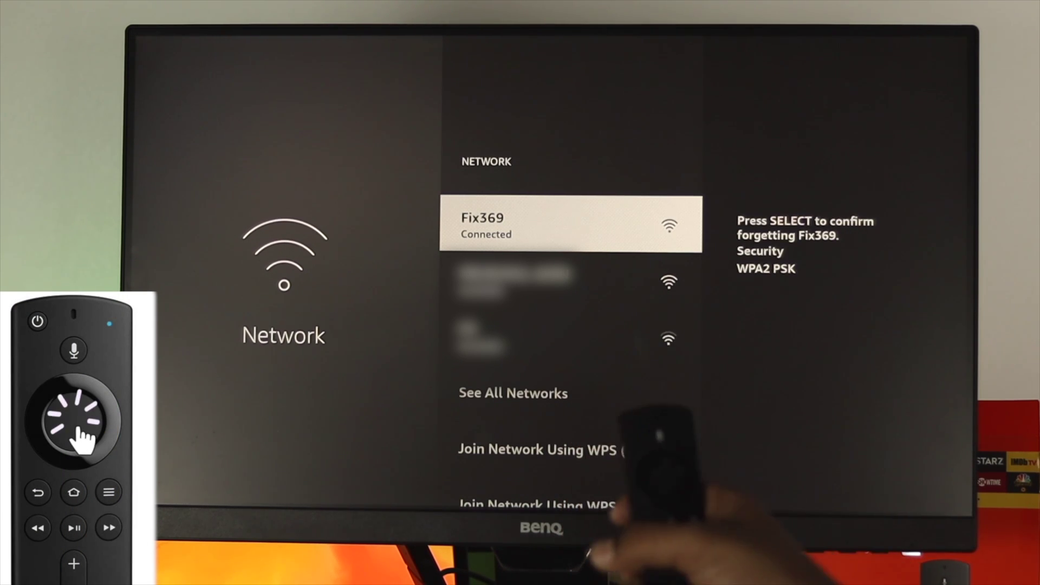
- Forget the Fix369 network and re-join it with its password
key(Return)
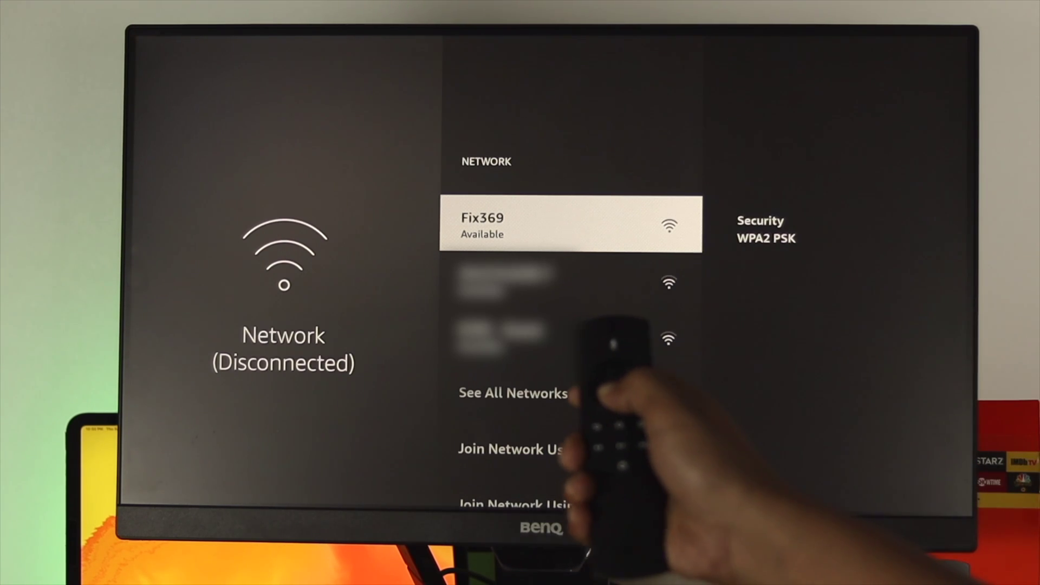
key(Return)
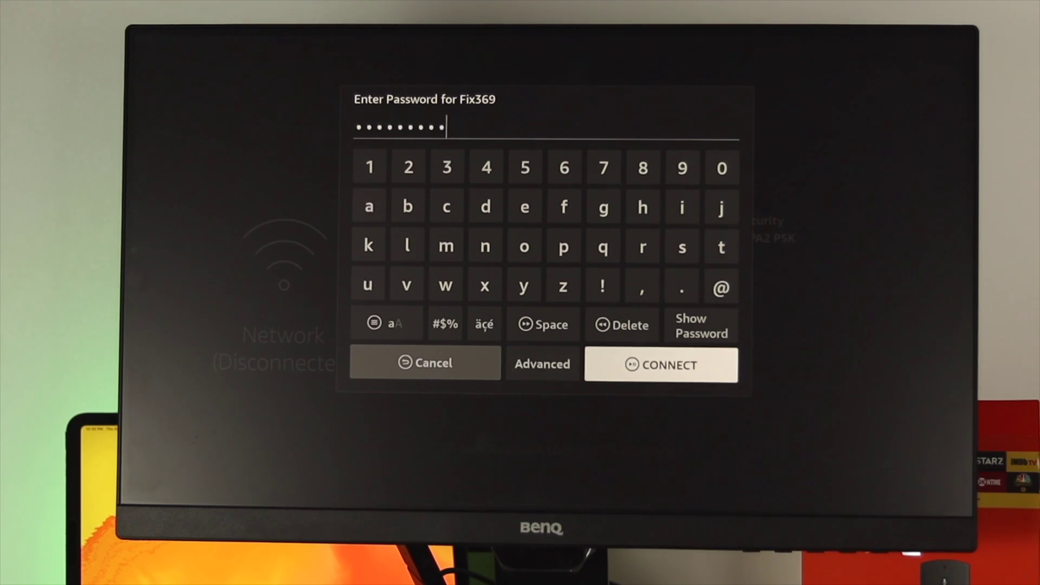
key(Return)
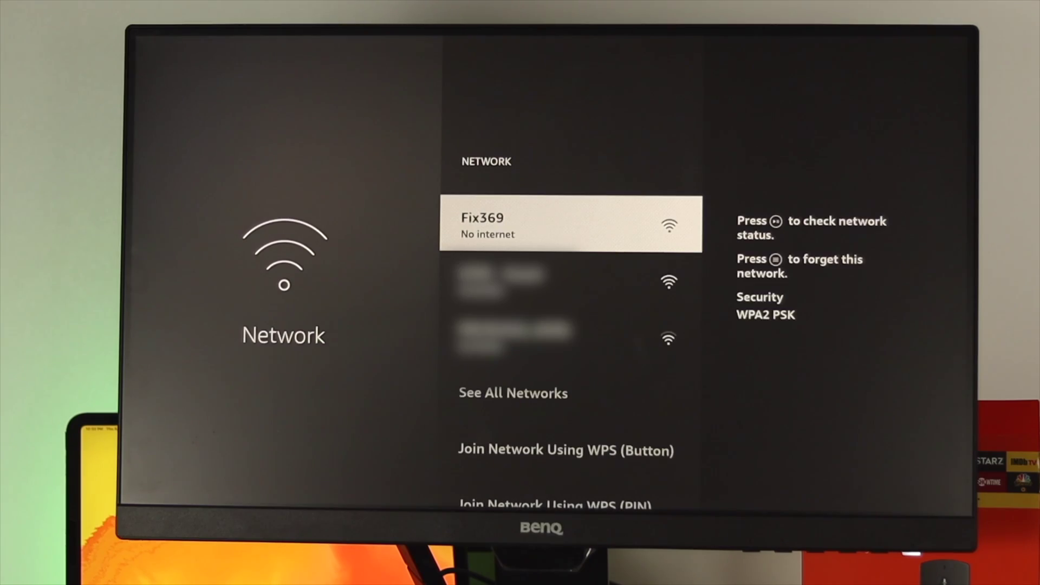
- Return home, reach the settings gear, and check Fix369's connection status with Play/Pause
key(Home)
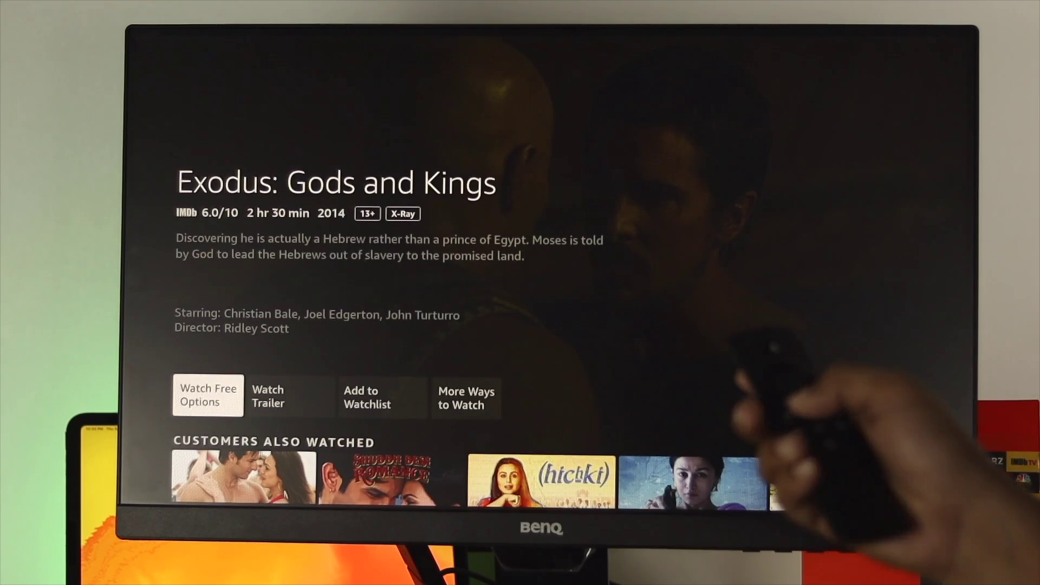
key(Escape)
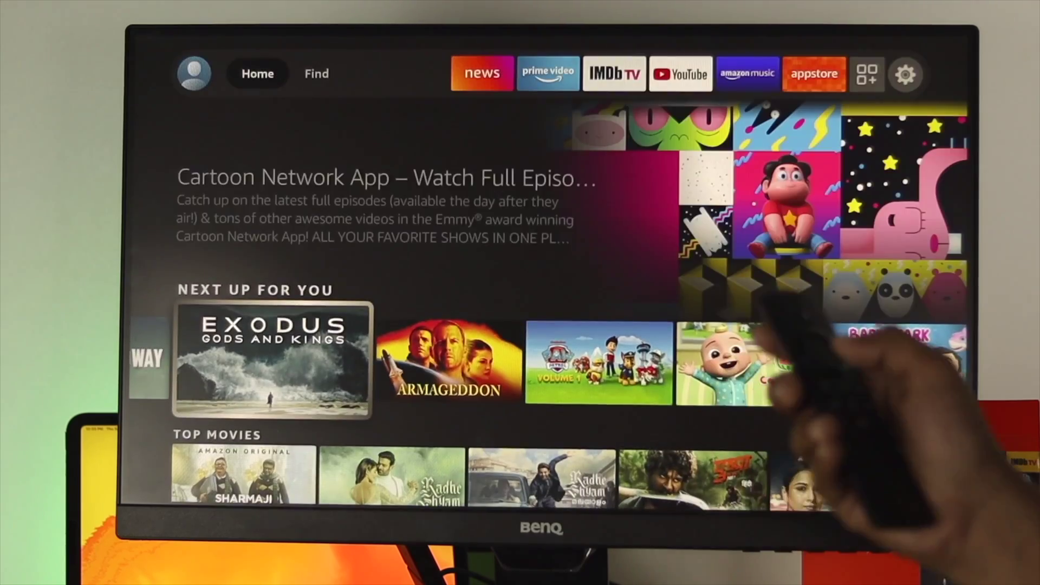
key(Left)
key(Up)
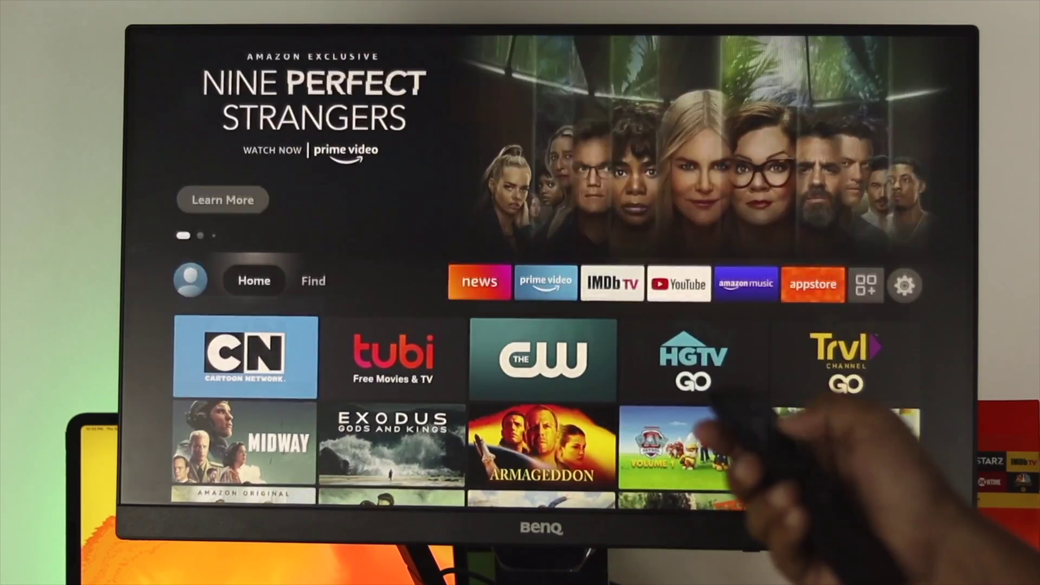
key(Up)
key(Right)
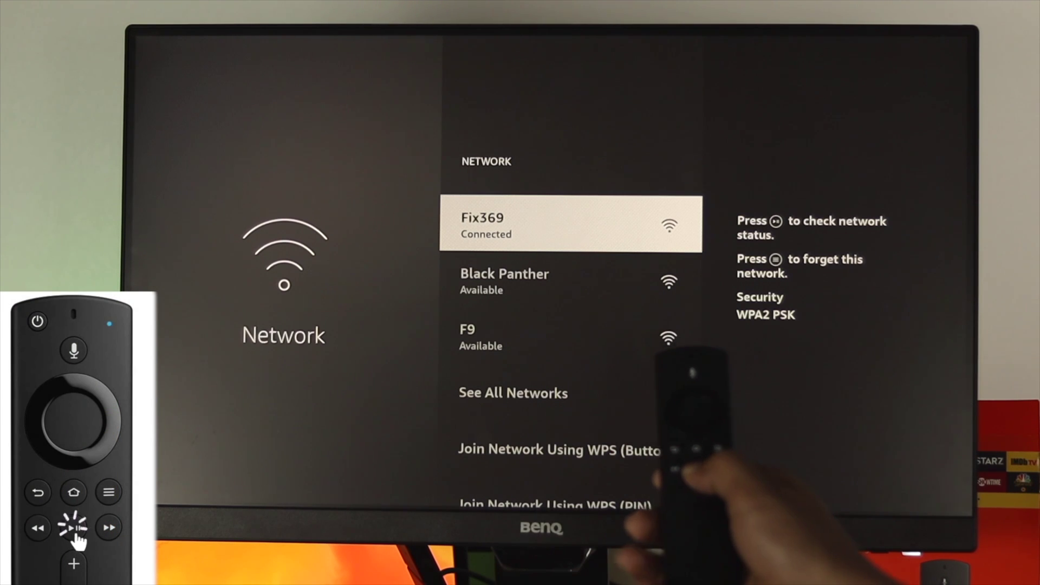
key(XF86AudioPlay)
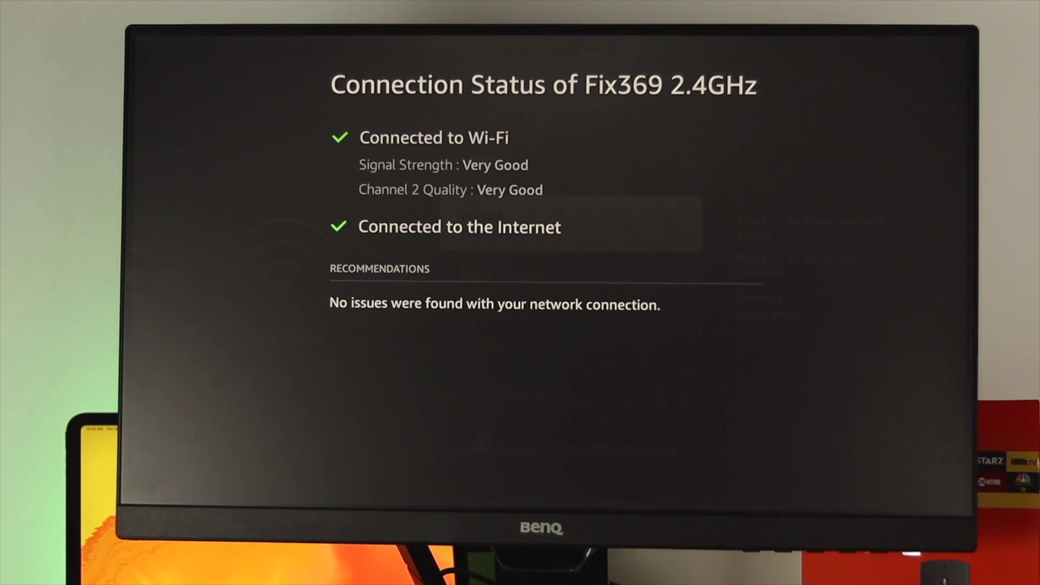
- Close the Fix369 connection status report and run the status check again
key(Escape)
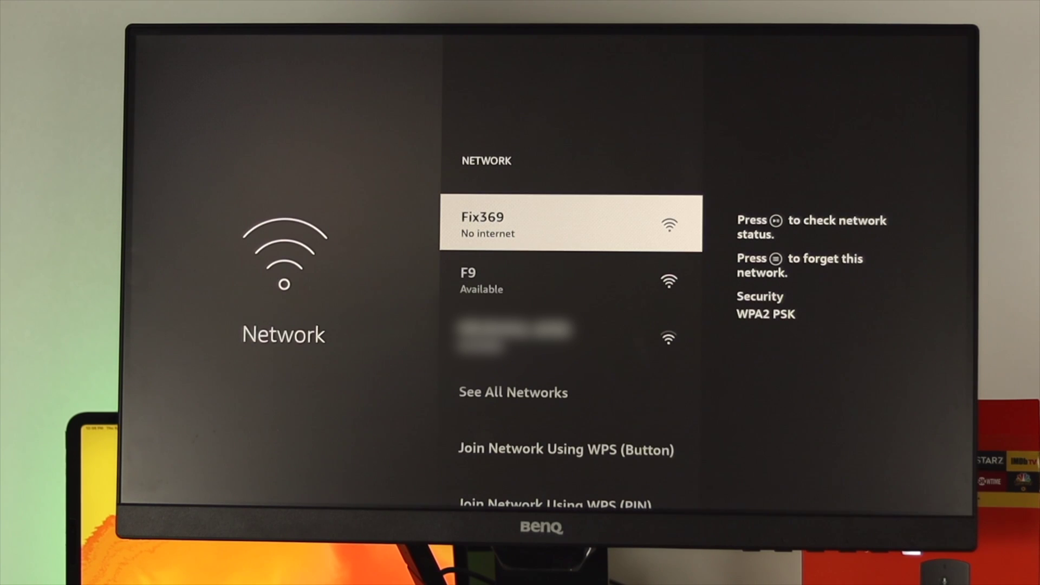
key(space)
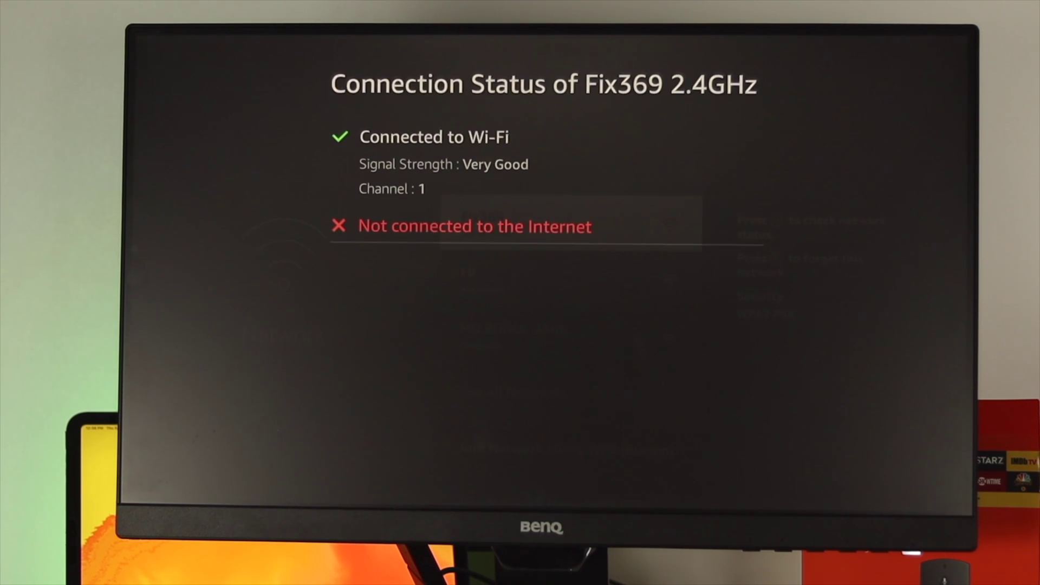